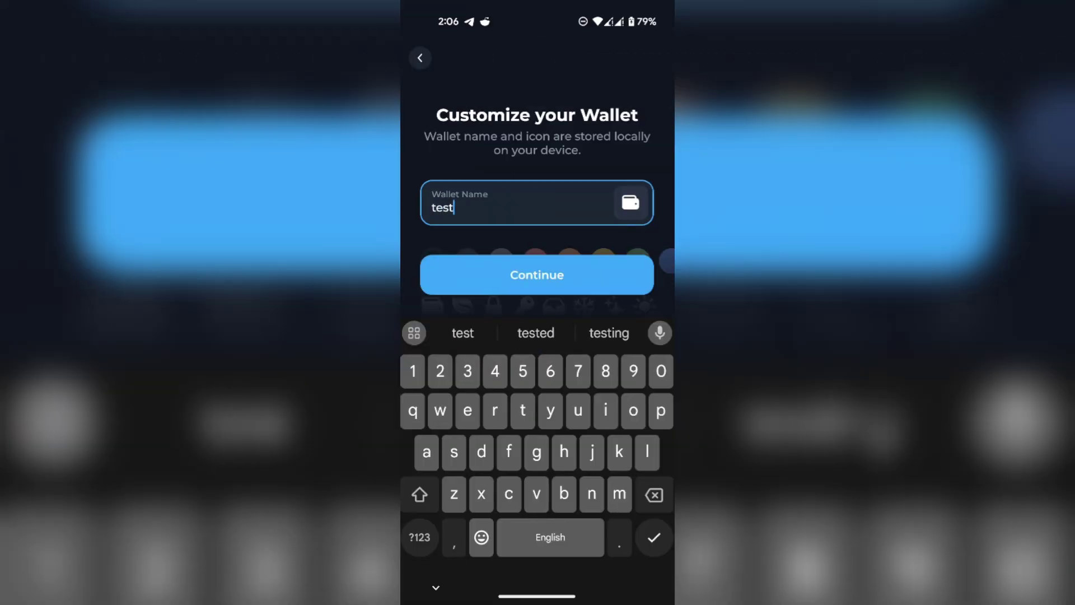
# Enter 'net' and slide to confirm the 0.5 TON check-in preview
pyautogui.write('net')
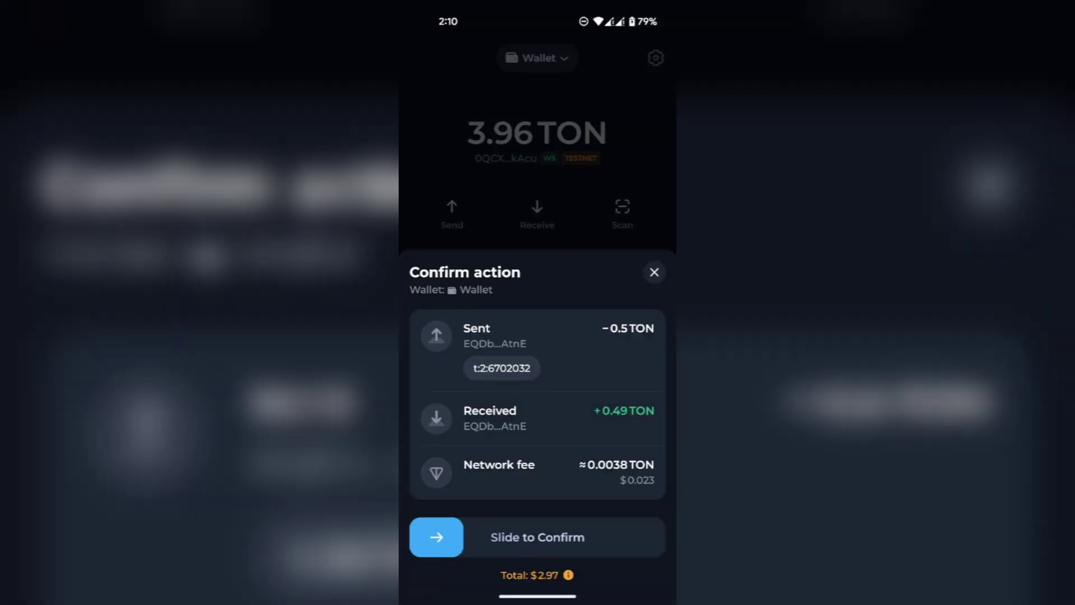
pyautogui.moveTo(436, 537); pyautogui.dragTo(638, 537)
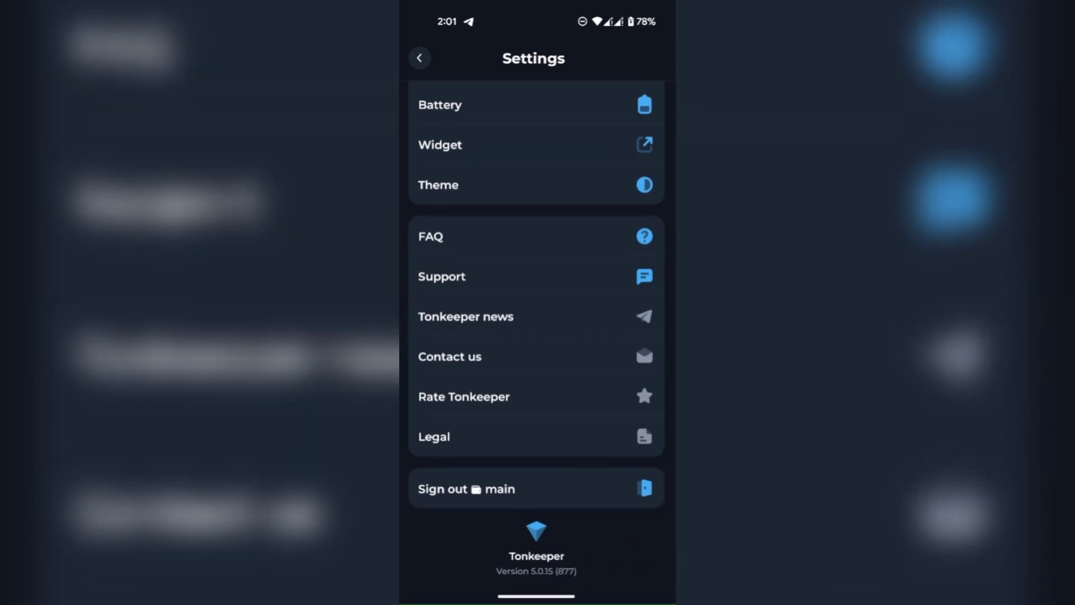
# Open Settings for the main wallet from the top-right gear icon
pyautogui.click(536, 530)
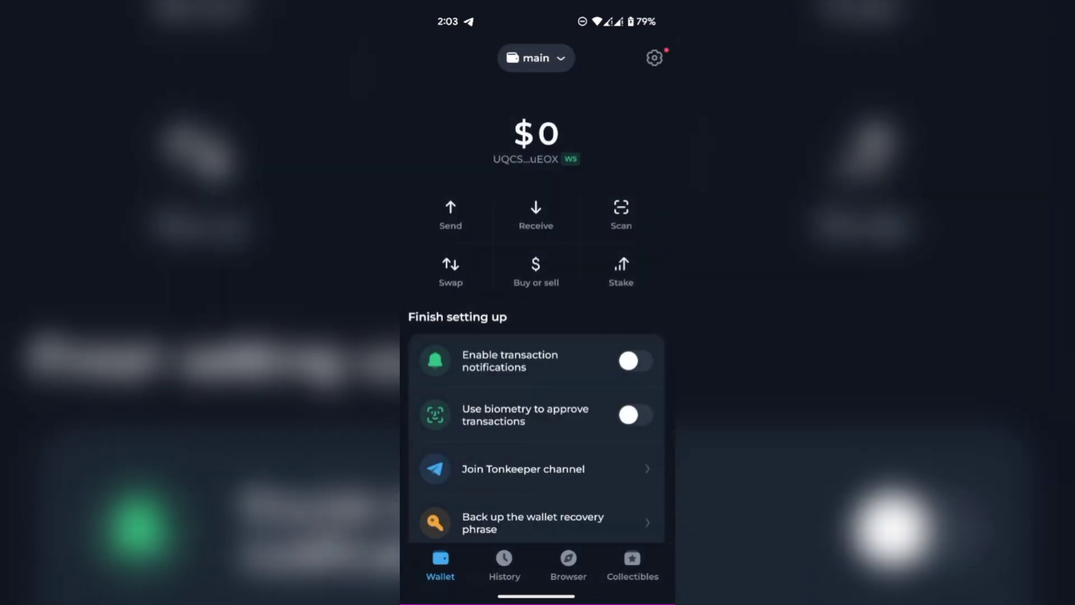
# Add a wallet named testnet with the passcode, leaving it active at 0 TON
pyautogui.click(536, 58)
pyautogui.click(535, 550)
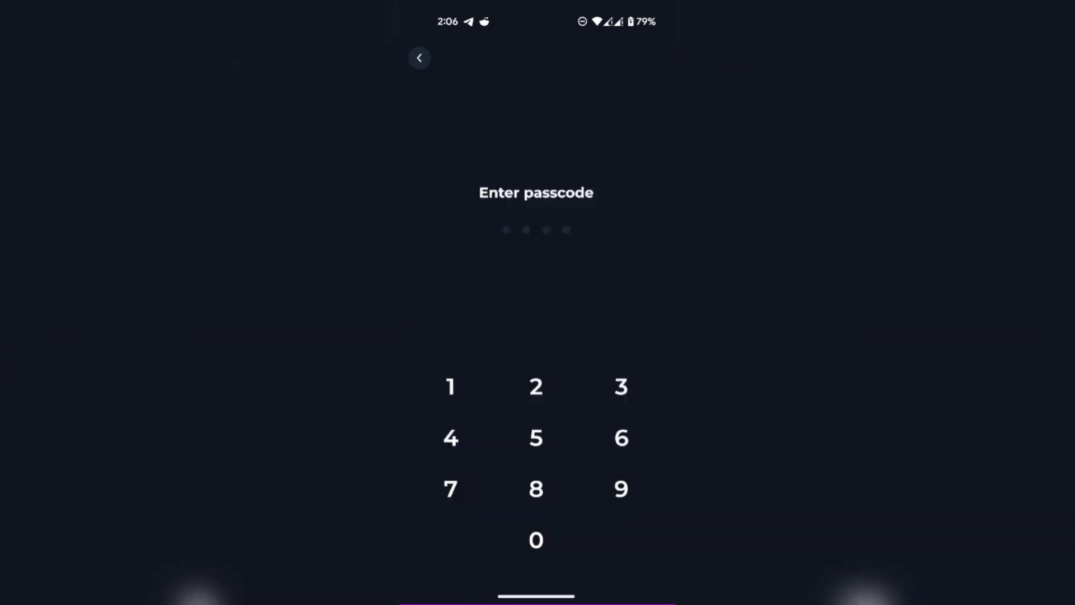
pyautogui.click(535, 437)
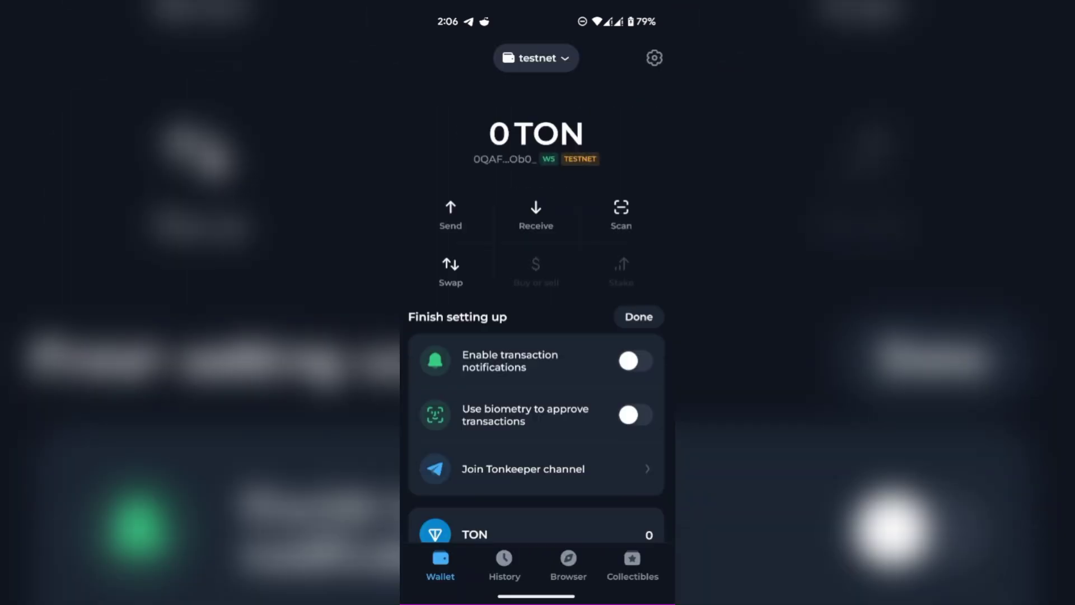
pyautogui.click(536, 57)
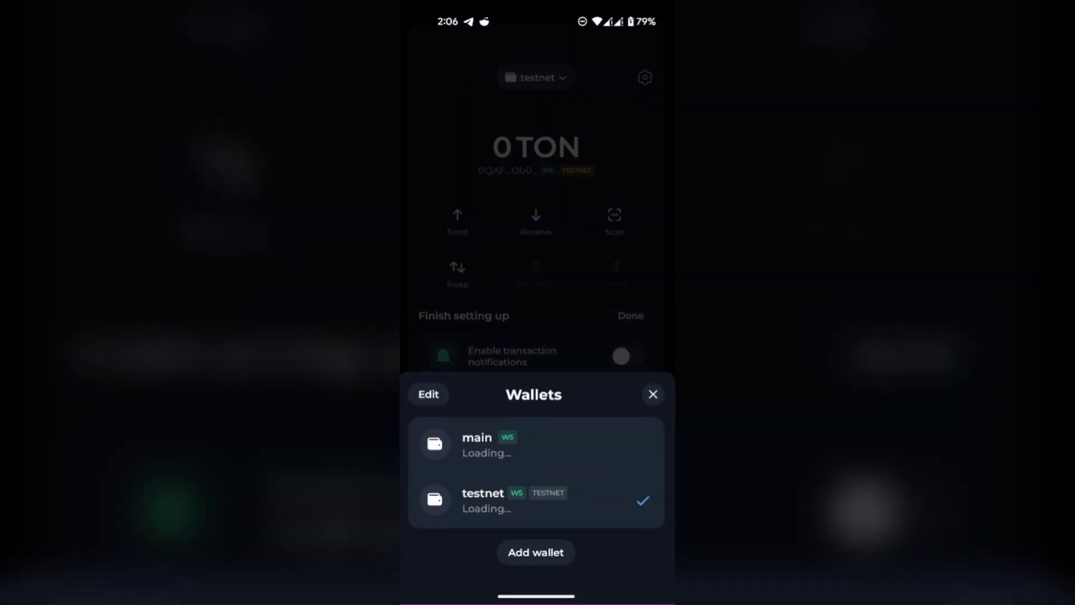
pyautogui.click(535, 500)
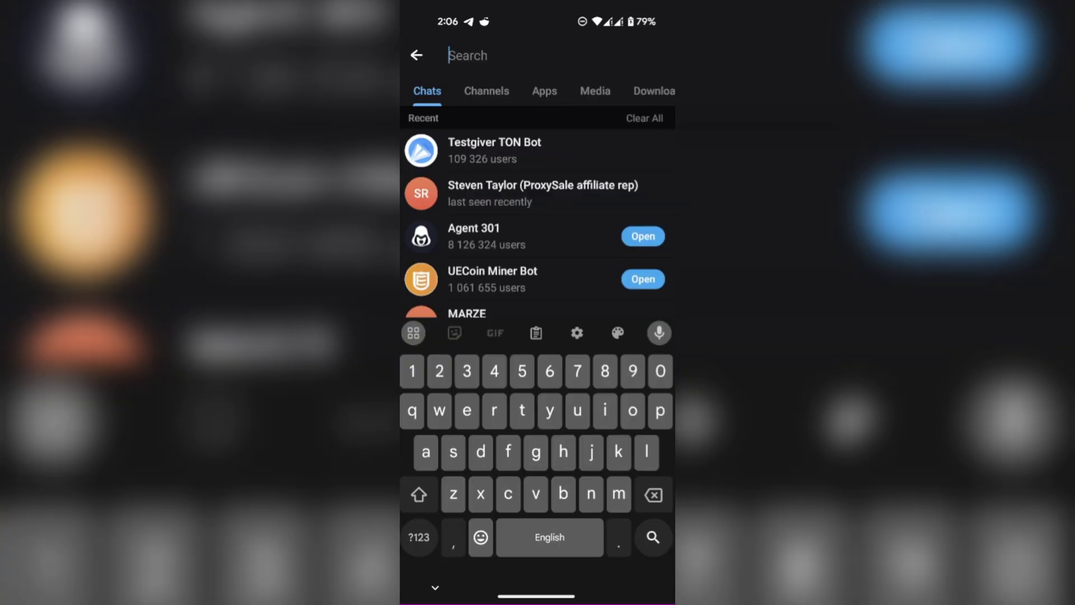
# Find Testgiver TON Bot by searching 'test' and send it /get
pyautogui.write('t')
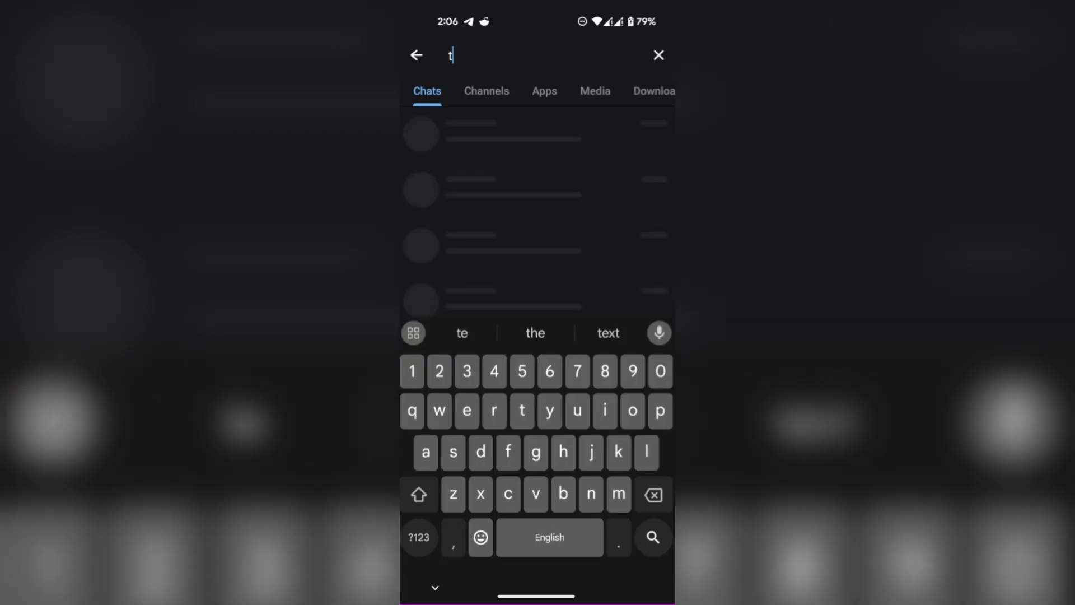
pyautogui.write('est')
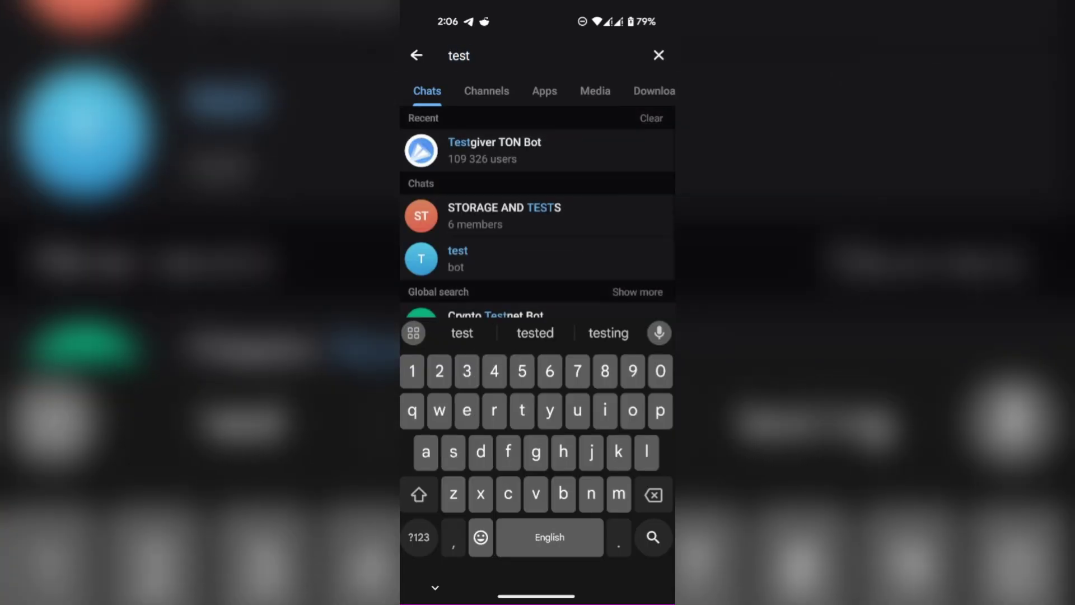
pyautogui.click(495, 150)
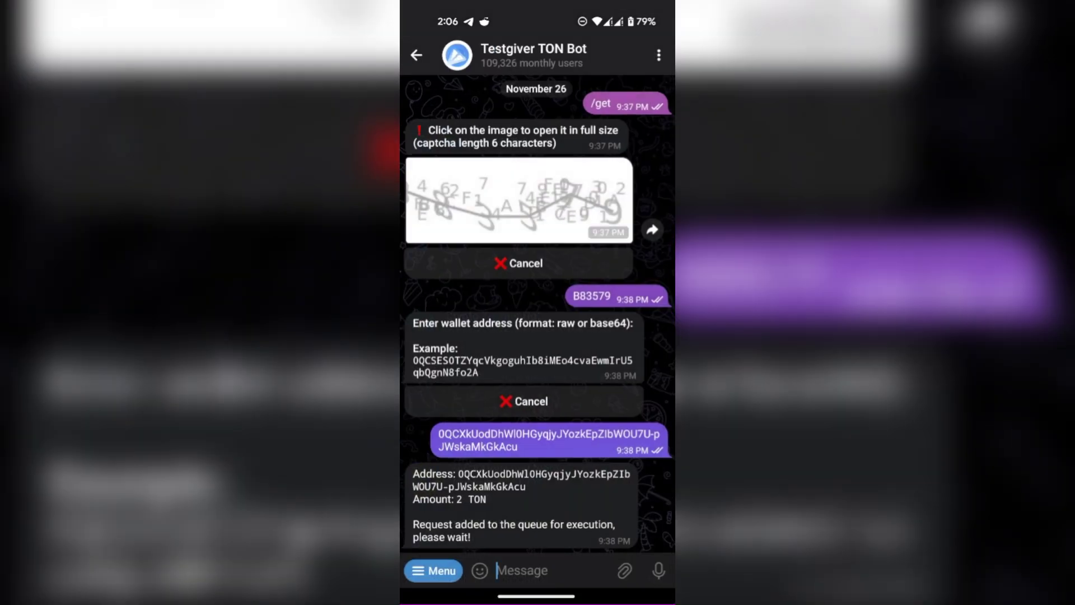
pyautogui.write('/get')
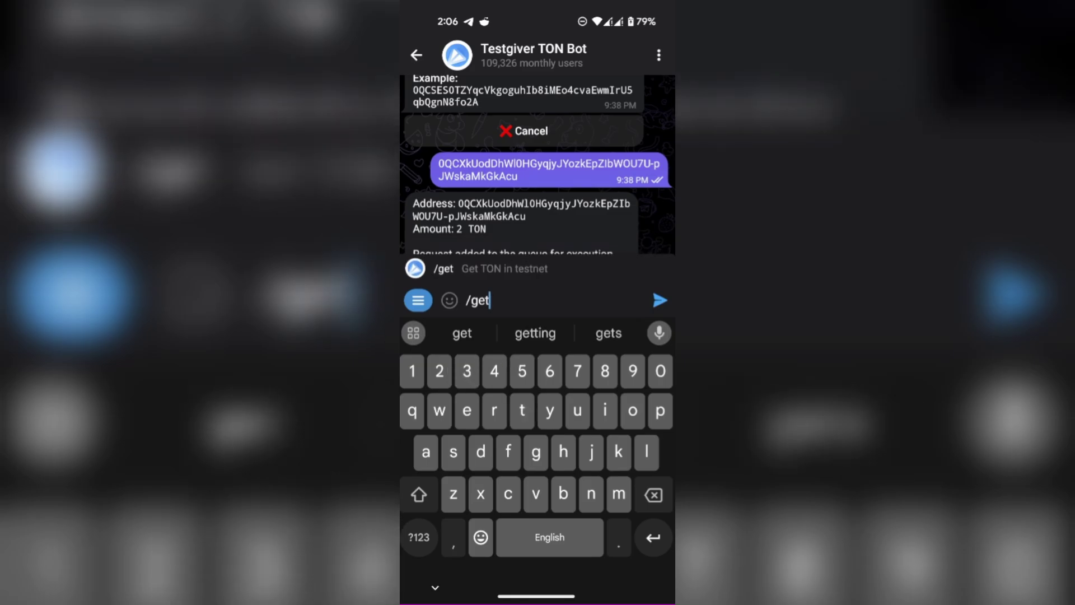
pyautogui.press('Return')
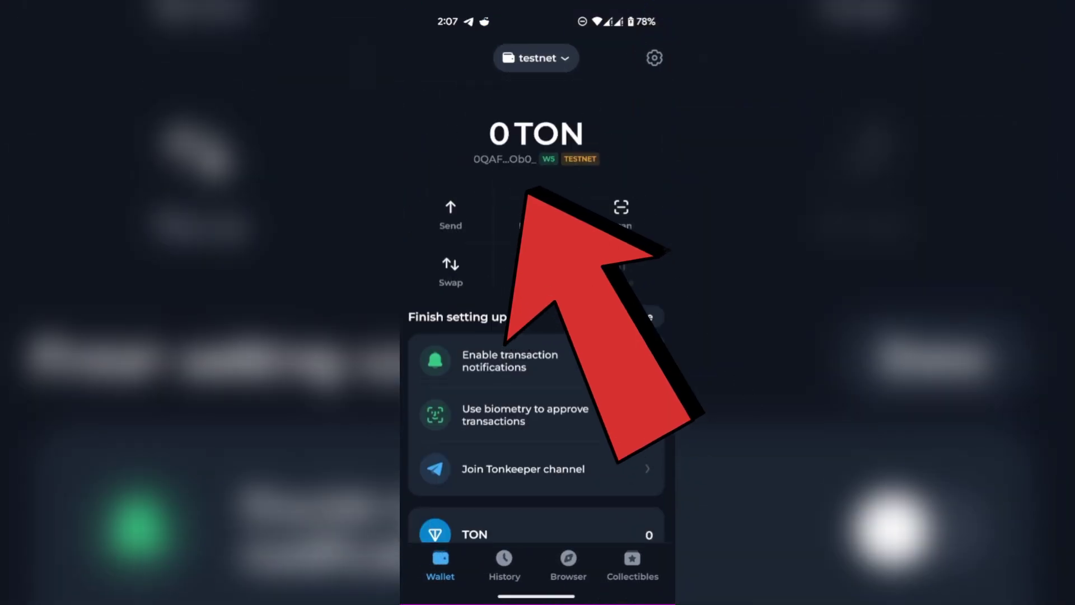
# Copy the testnet wallet address and send it to Testgiver TON Bot in Telegram
pyautogui.click(504, 159)
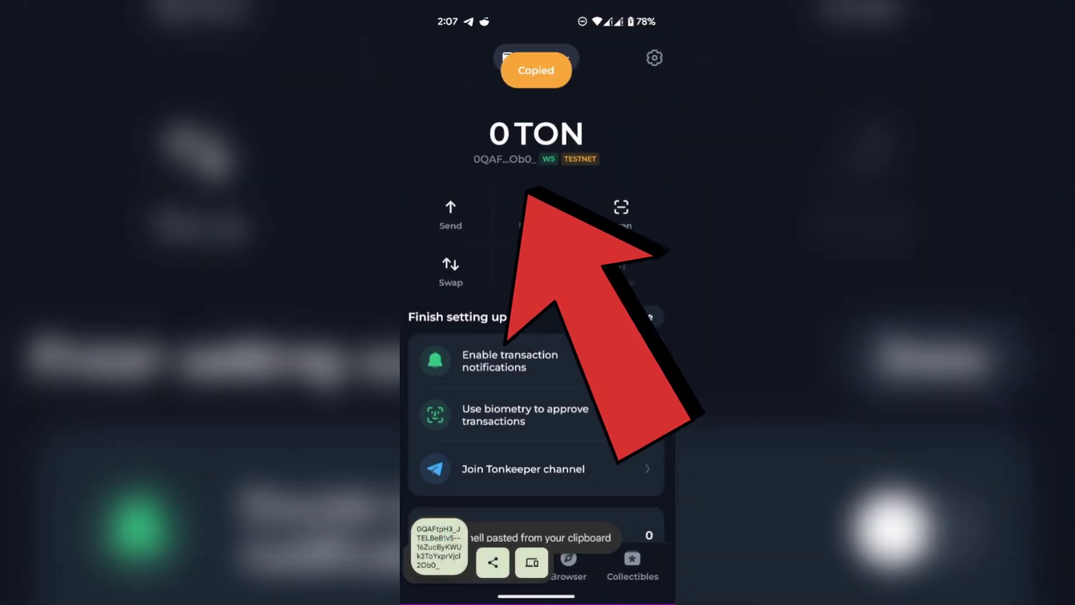
pyautogui.moveTo(537, 596); pyautogui.dragTo(536, 392)
pyautogui.click(415, 280)
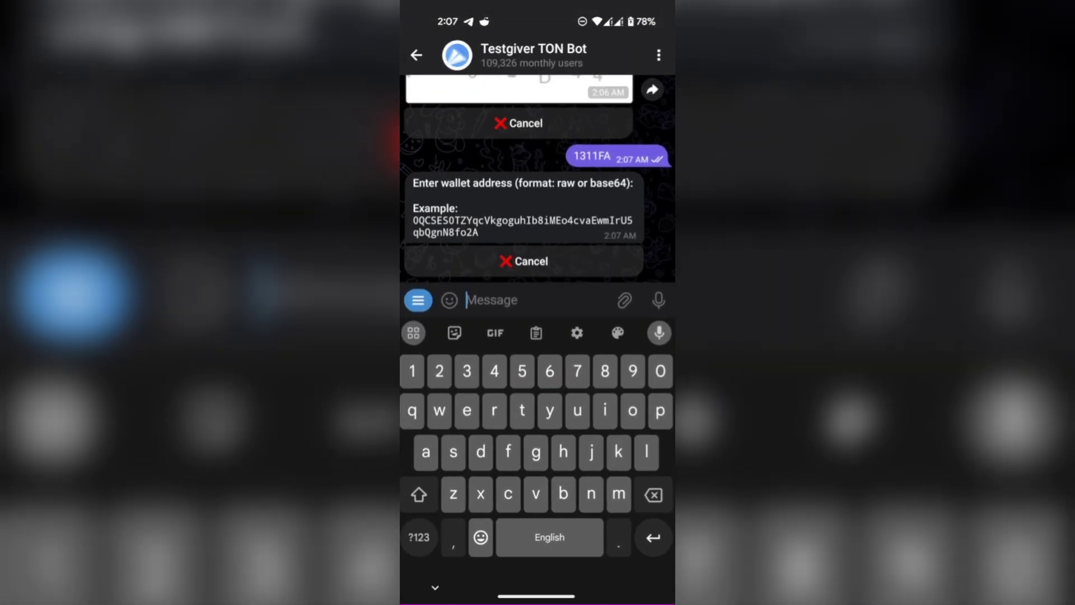
pyautogui.click(536, 333)
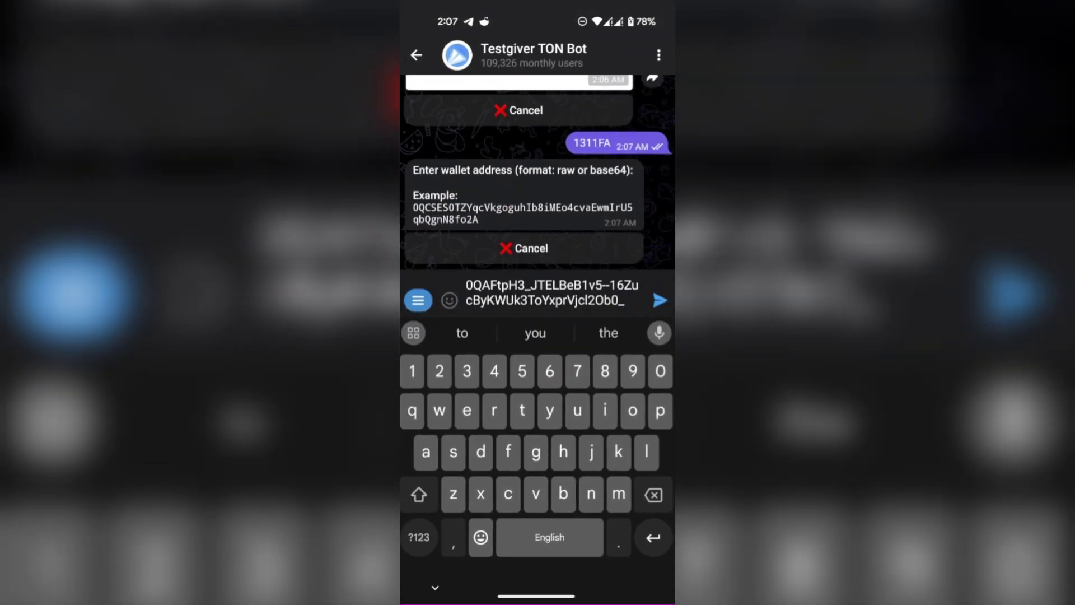
pyautogui.click(660, 300)
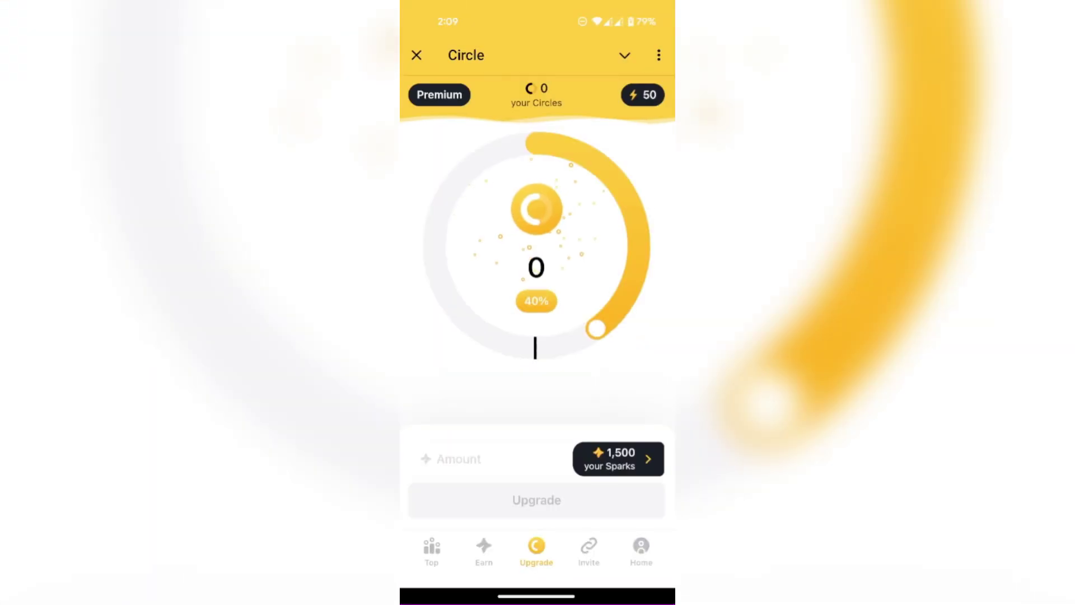
# Start the Check-in on TON task's transaction from Circle's Earn tab
pyautogui.click(483, 552)
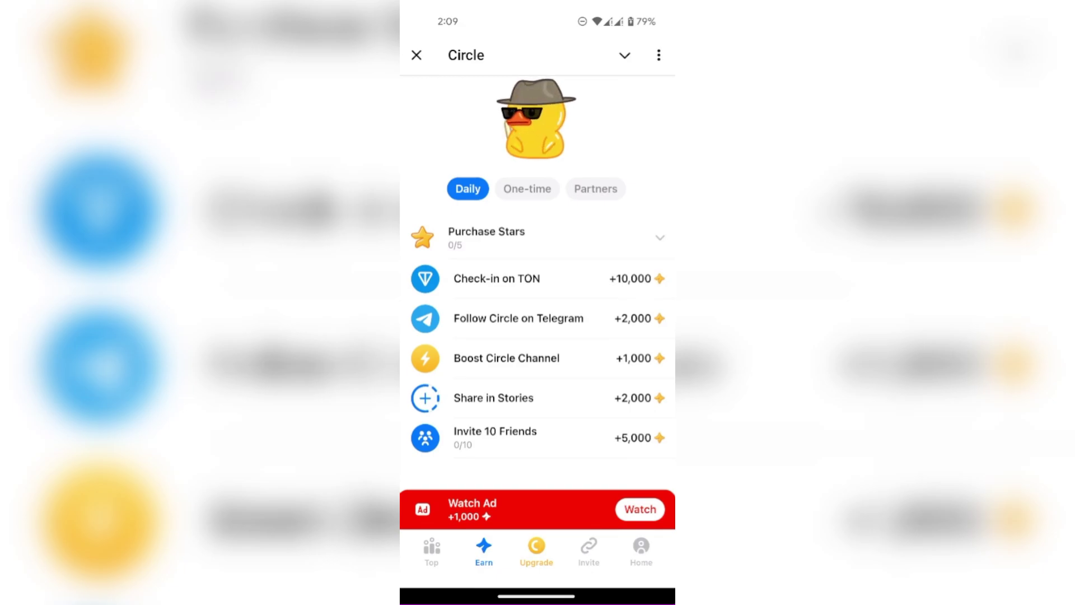
pyautogui.click(496, 278)
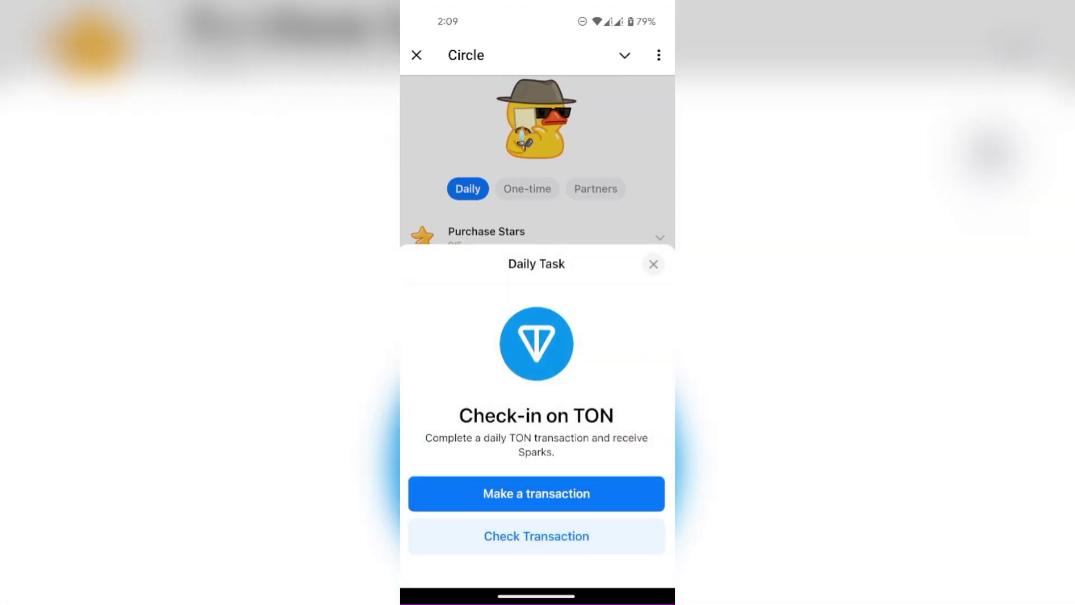
pyautogui.click(536, 493)
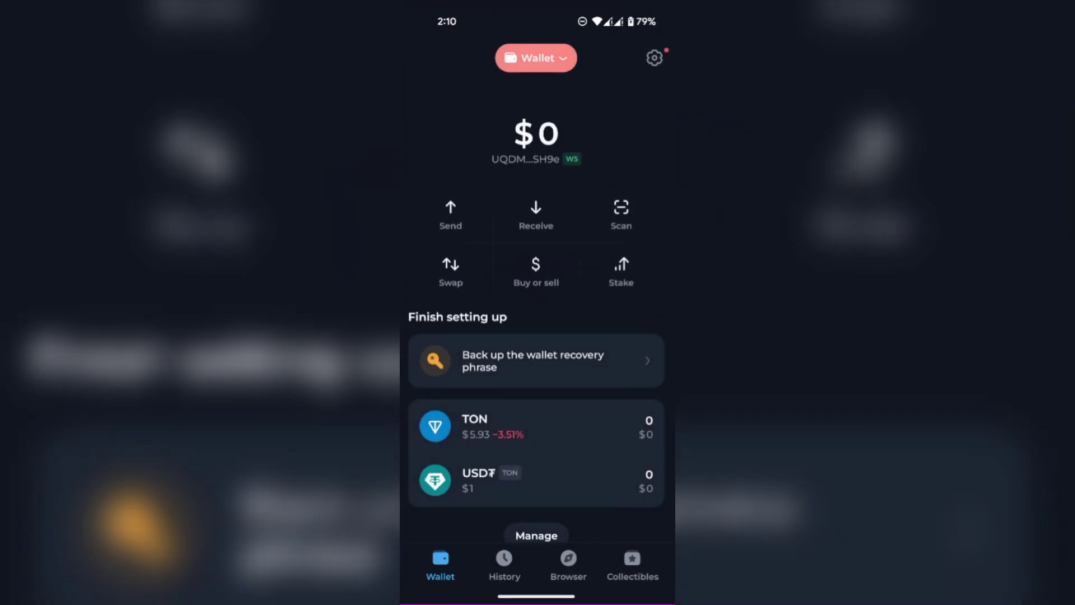
# Switch to the testnet wallet and approve the 0.5 TON check-in transaction
pyautogui.click(536, 58)
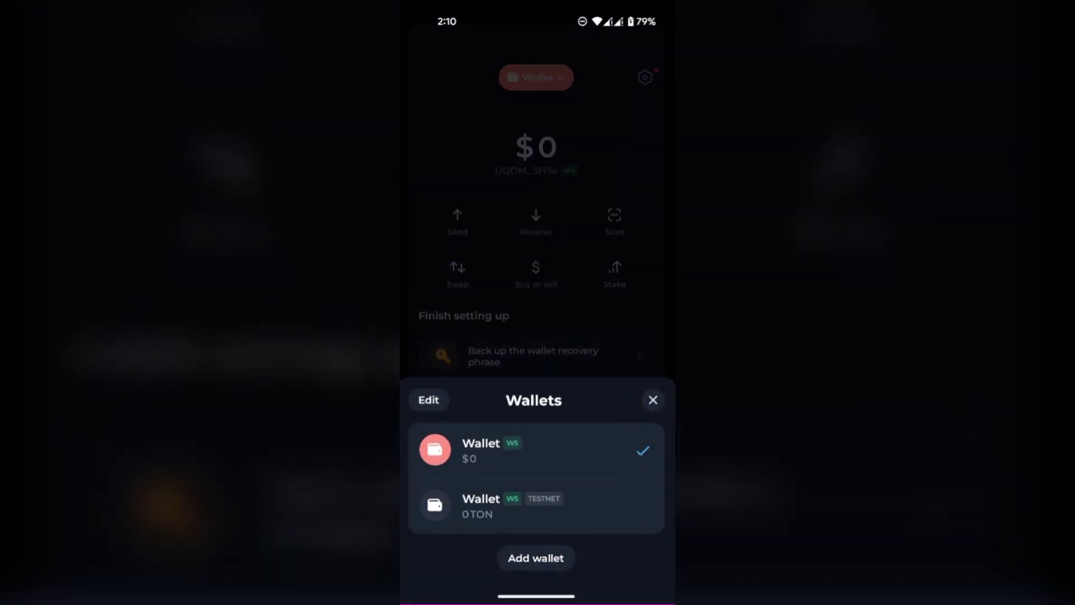
pyautogui.click(504, 505)
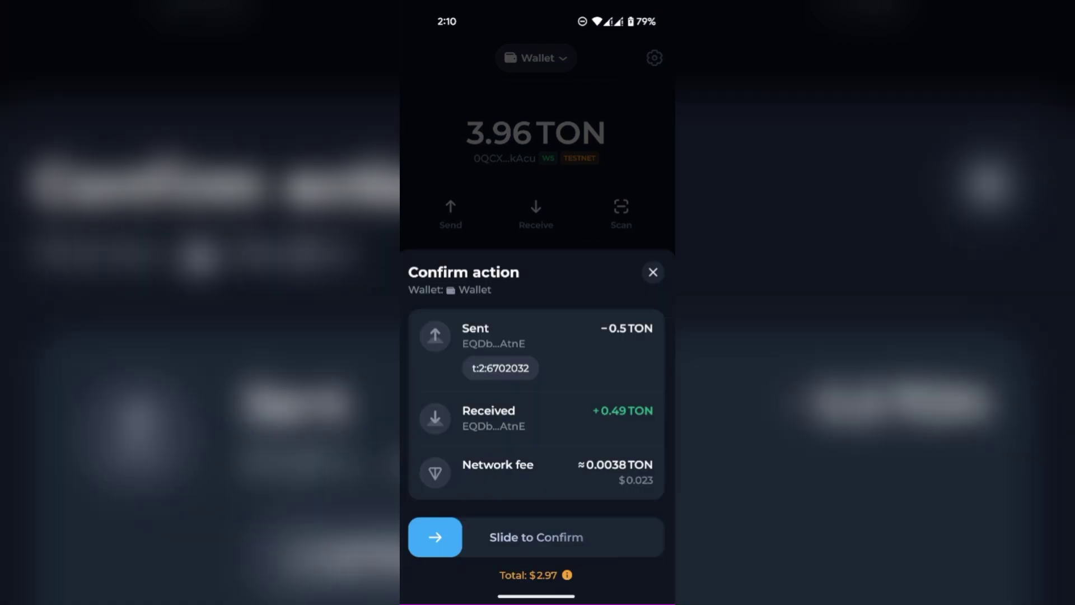
pyautogui.moveTo(435, 537); pyautogui.dragTo(637, 537)
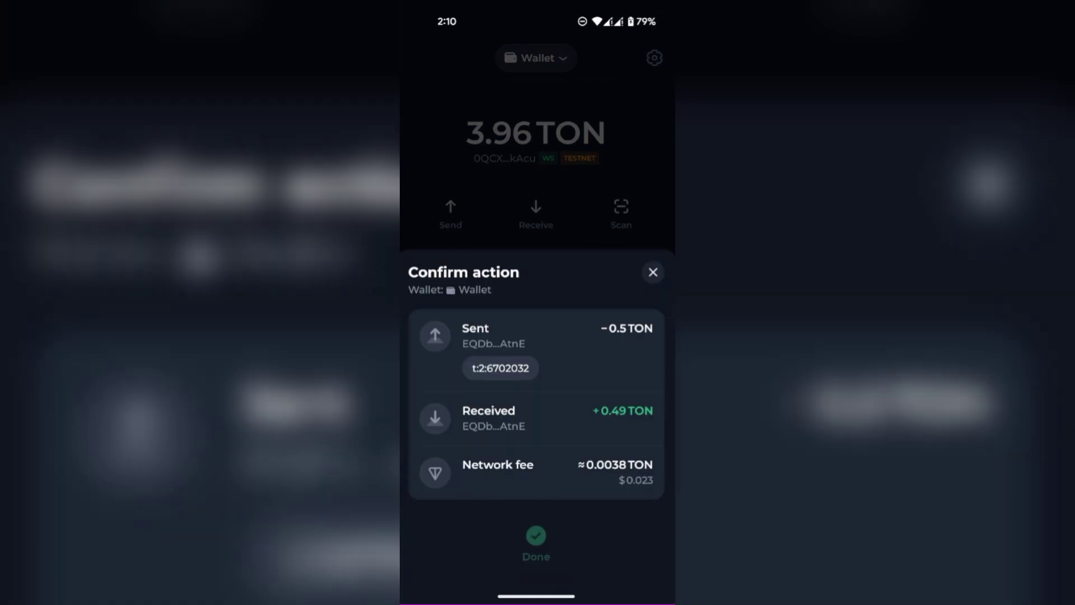